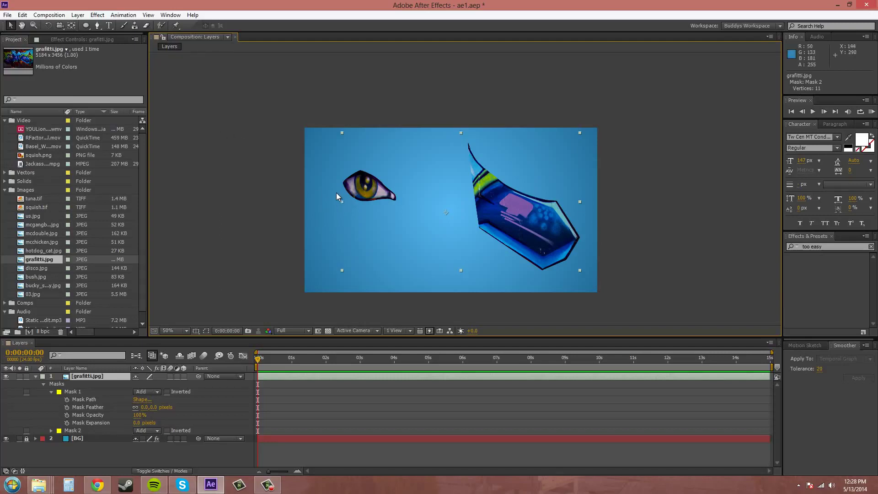
Try feathering the edge of the blue gem-shaped mask on the grafitti.jpg layer outward with the Mask Feather tool, and undo it
left_click(97, 26)
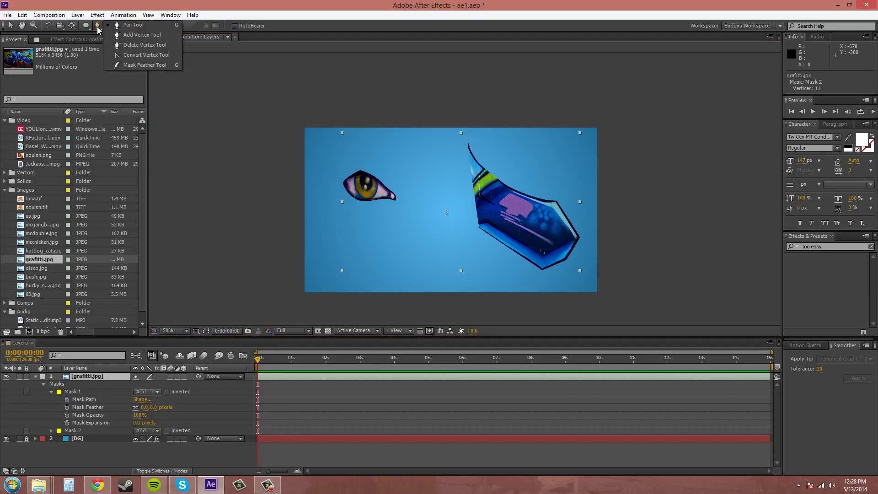
left_click(145, 65)
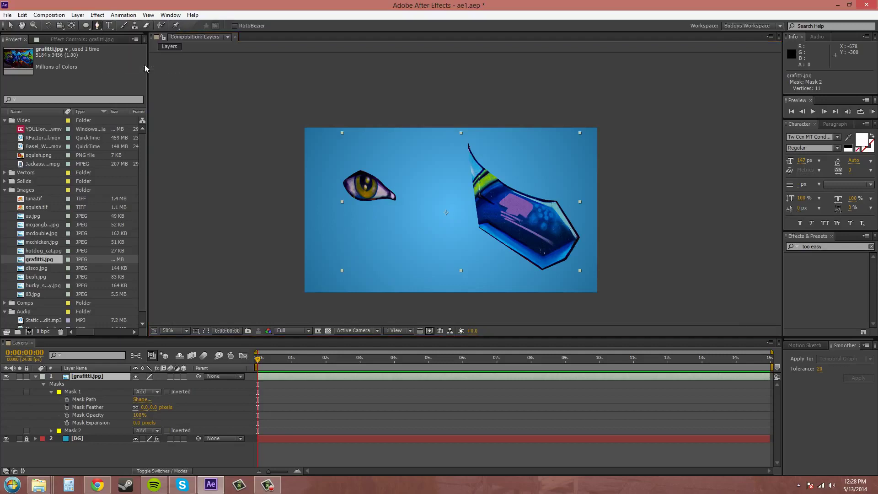
key("/")
left_click_drag(549, 211, 479, 189)
left_click(208, 332)
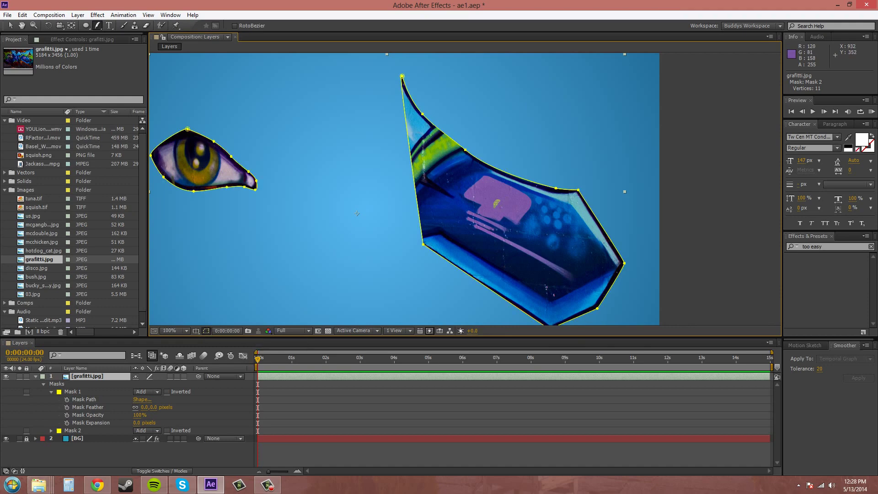
left_click_drag(517, 197, 435, 201)
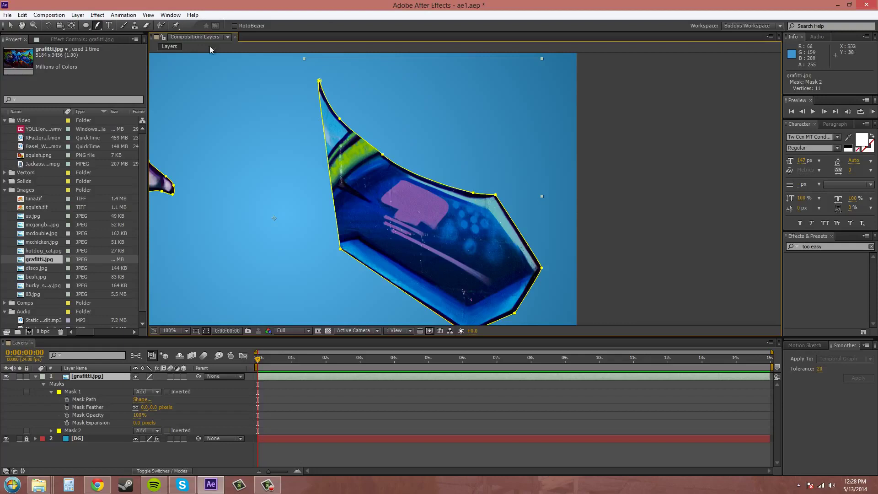
left_click(474, 188)
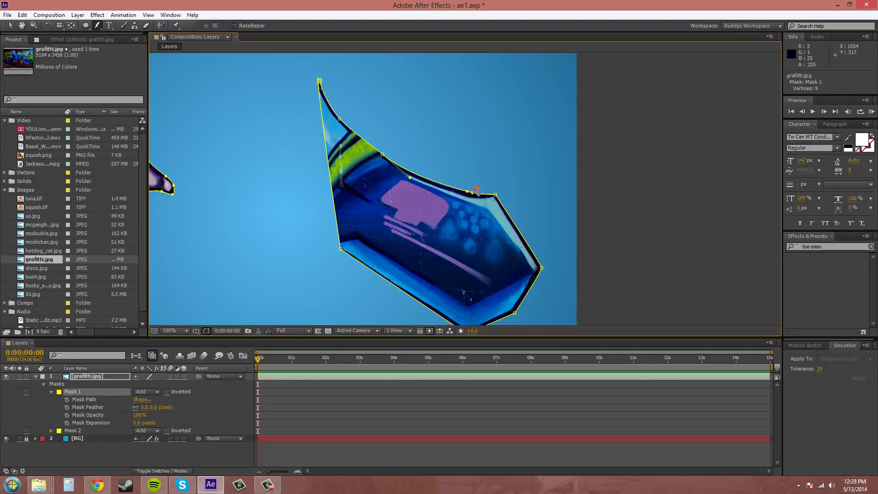
left_click_drag(477, 192, 480, 182)
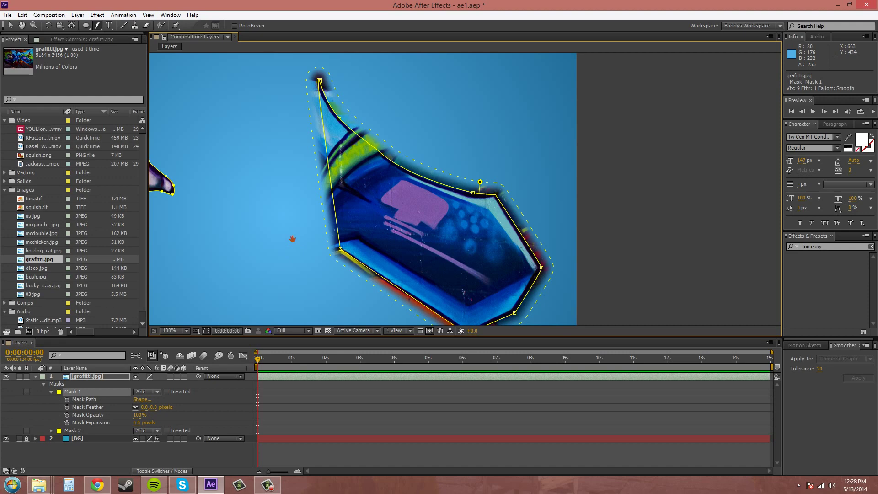
left_click_drag(292, 239, 291, 210)
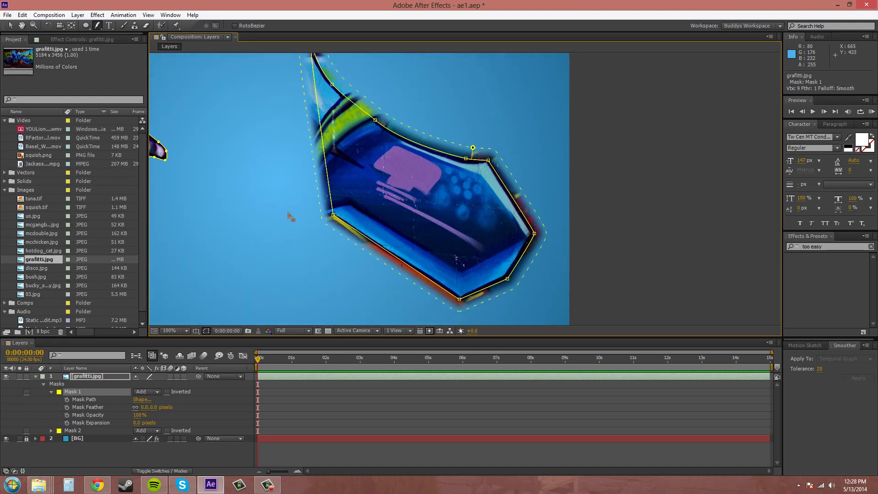
key("ctrl+z")
left_click_drag(288, 217, 344, 243)
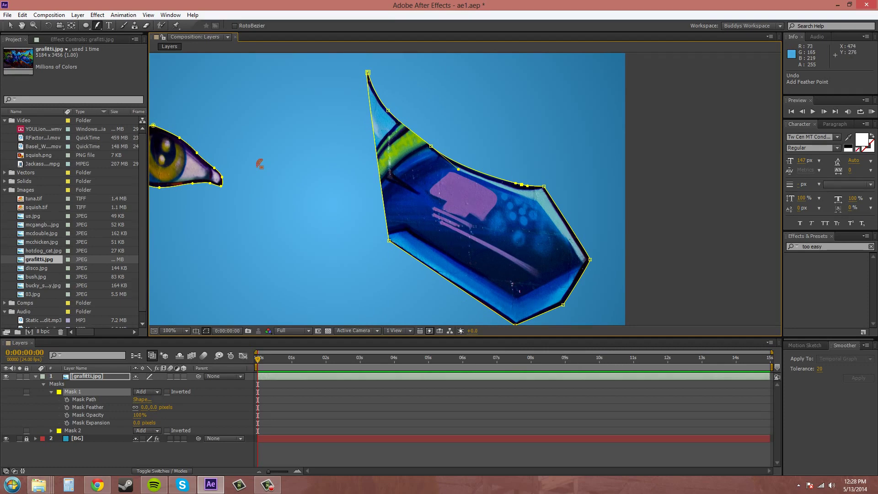
Add the RFactory_LosGlobos_Final.mov footage to the Layers composition as the top layer, above grafitti.jpg
left_click(10, 26)
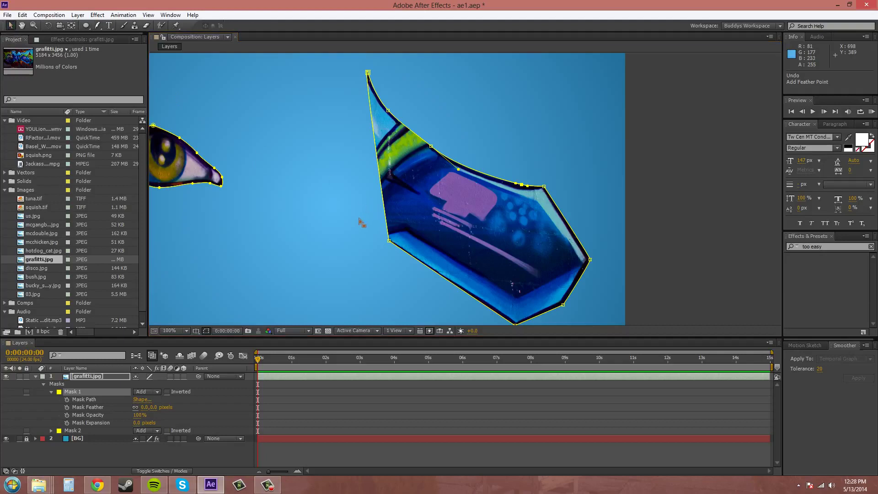
left_click_drag(345, 240, 422, 220)
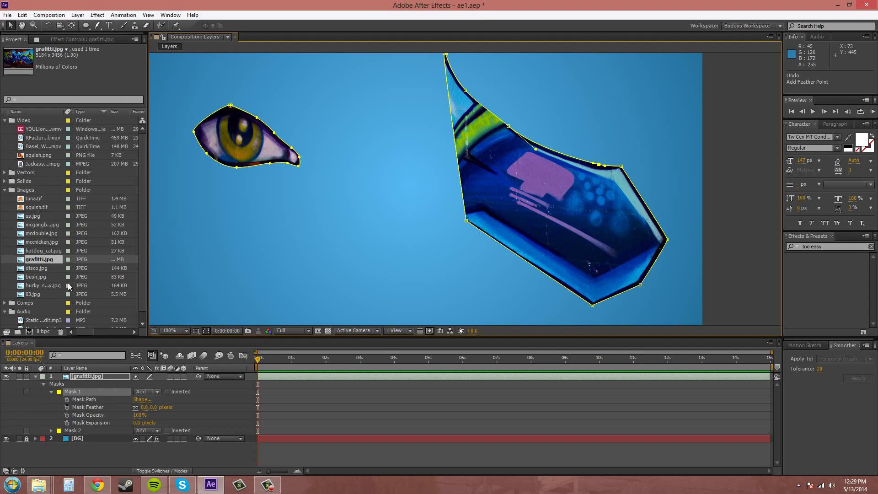
left_click(5, 189)
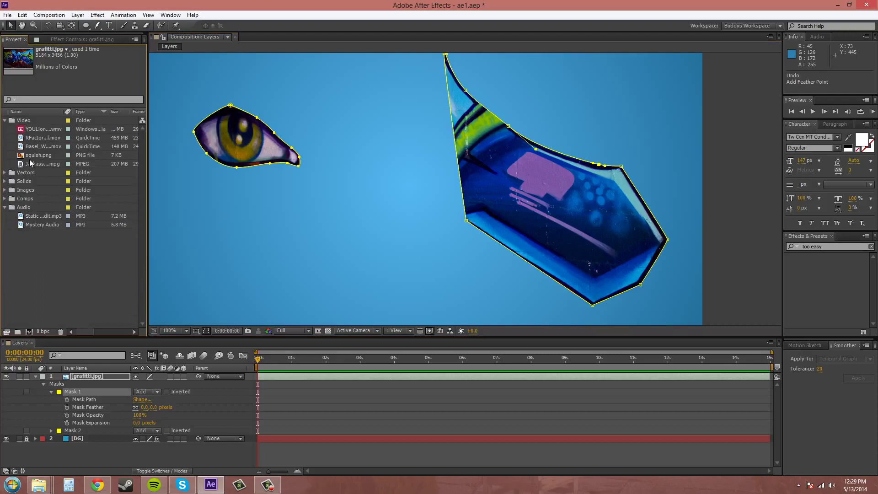
left_click(43, 137)
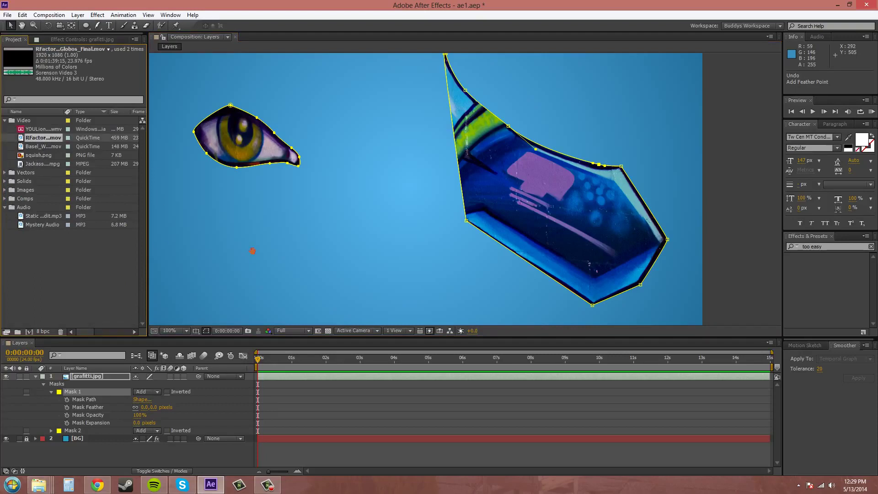
scroll(355, 241, "down", 2)
left_click_drag(343, 239, 286, 257)
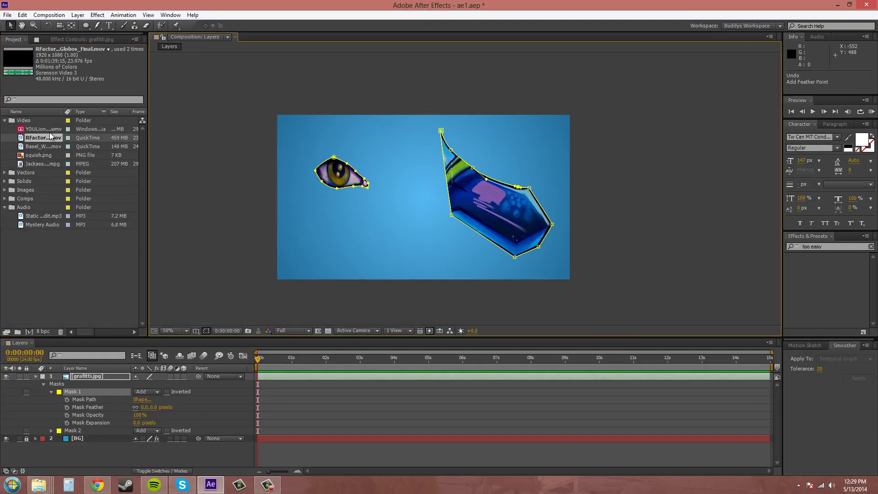
left_click_drag(50, 132, 84, 374)
left_click_drag(413, 287, 487, 265)
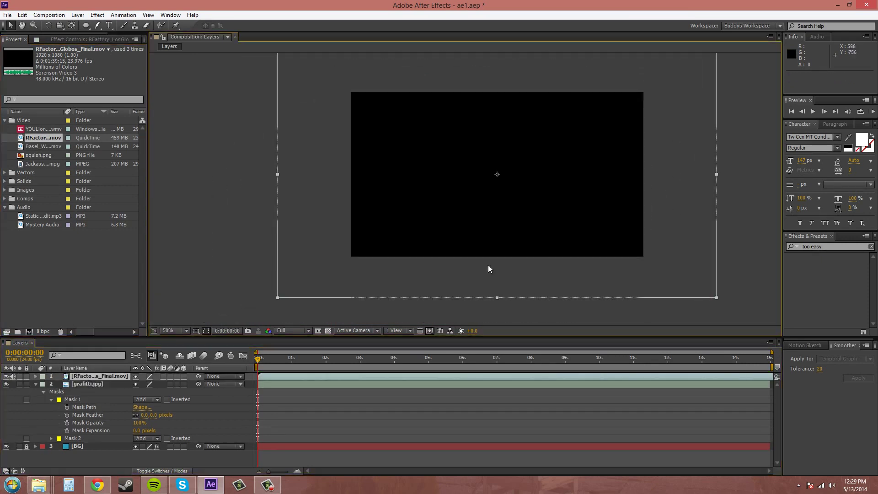
Move the current time to 0:00:09:06 and scale the RFactory video layer down to 70%
left_click_drag(292, 361, 562, 362)
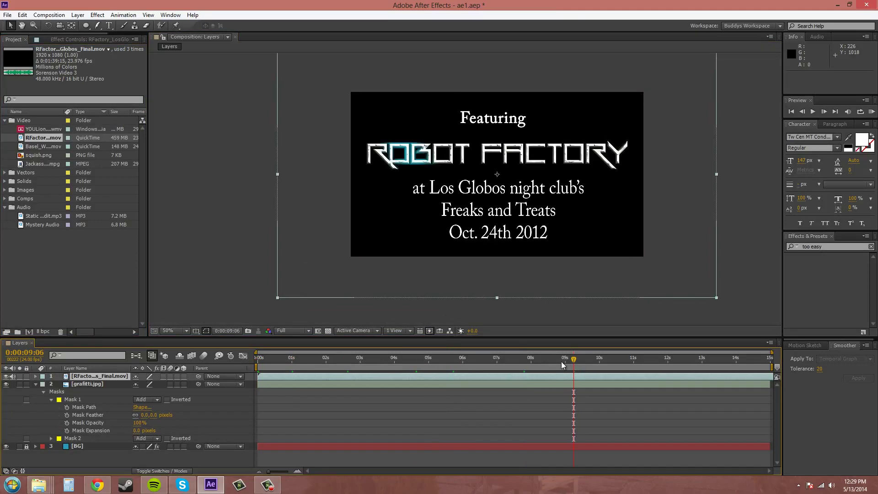
left_click(103, 377)
key("s")
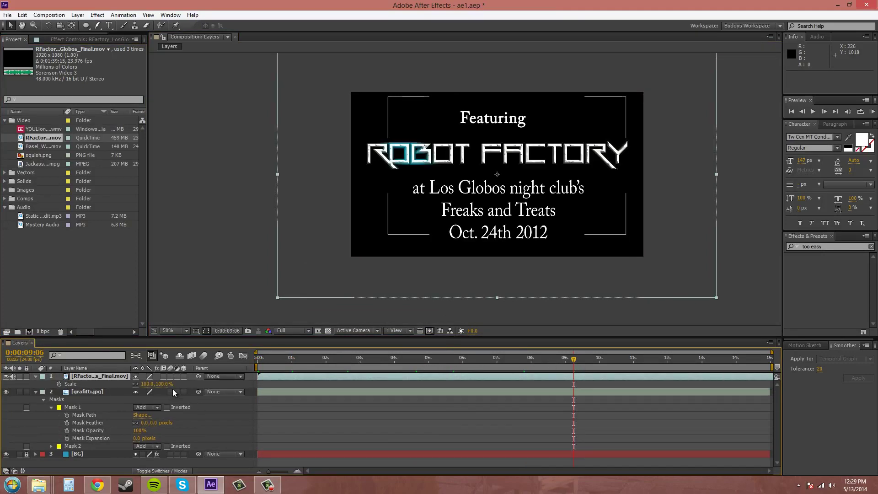
left_click_drag(156, 384, 147, 388)
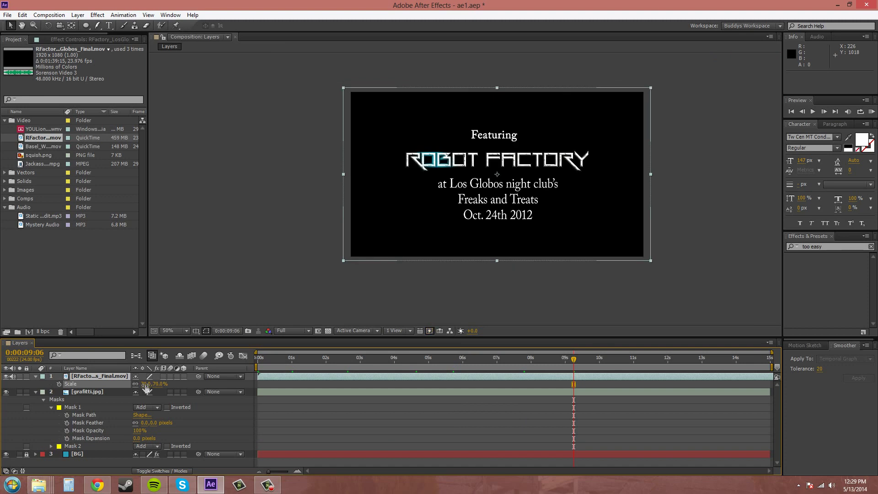
At 0:00:12:06, slide the video layer earlier to the shot of the performer's blurred hand in front of a laptop
scroll(479, 289, "up", 2)
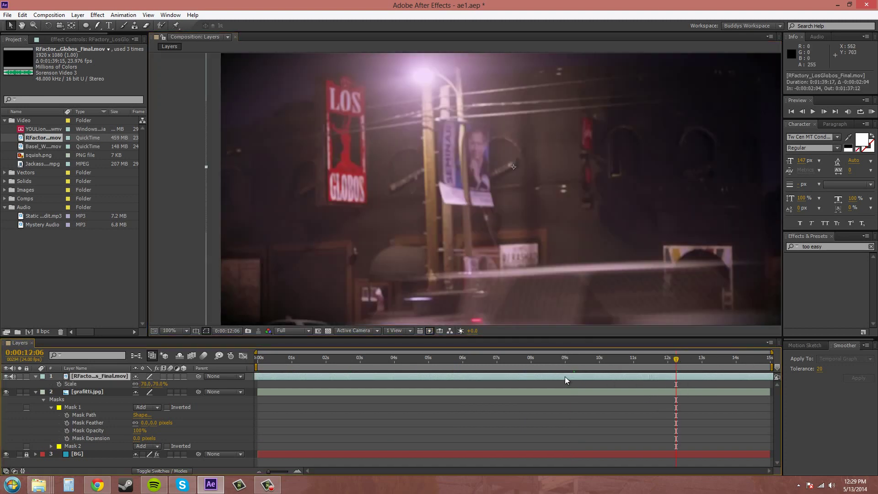
mouse_move(565, 377)
left_mouse_down()
mouse_move(280, 360)
mouse_move(558, 364)
left_mouse_up()
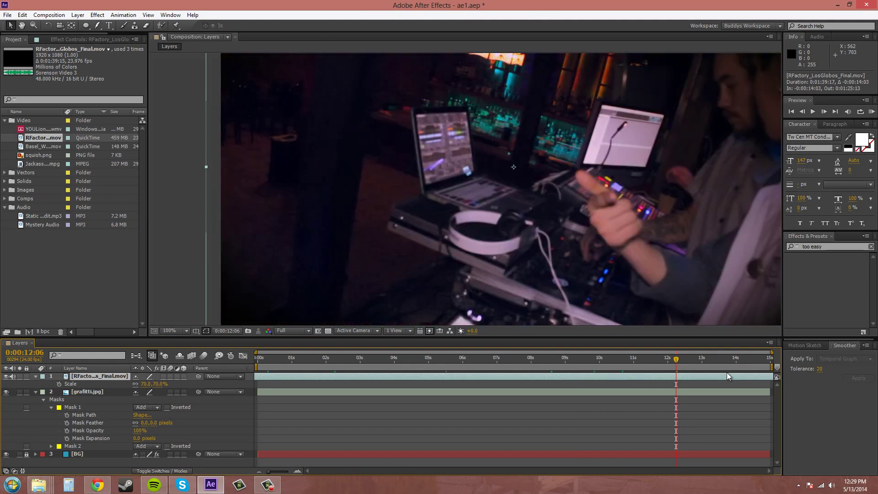
left_click_drag(724, 375, 405, 353)
left_click_drag(370, 253, 434, 182)
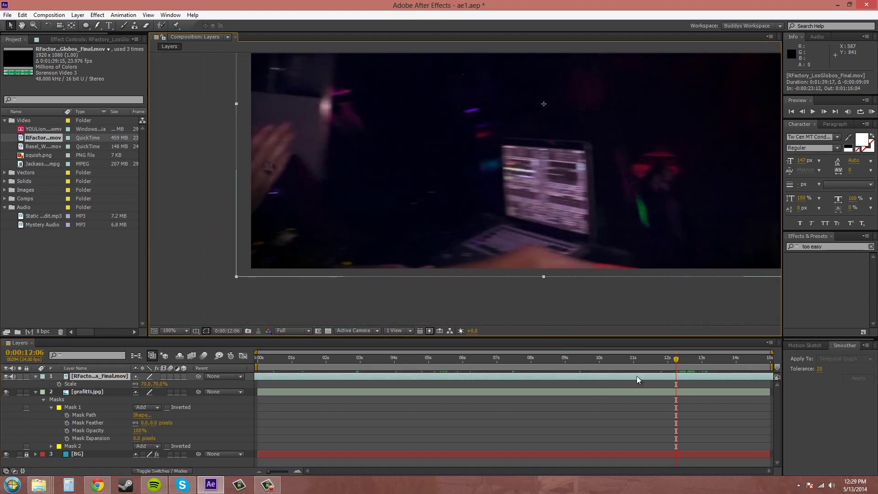
left_click_drag(637, 376, 715, 382)
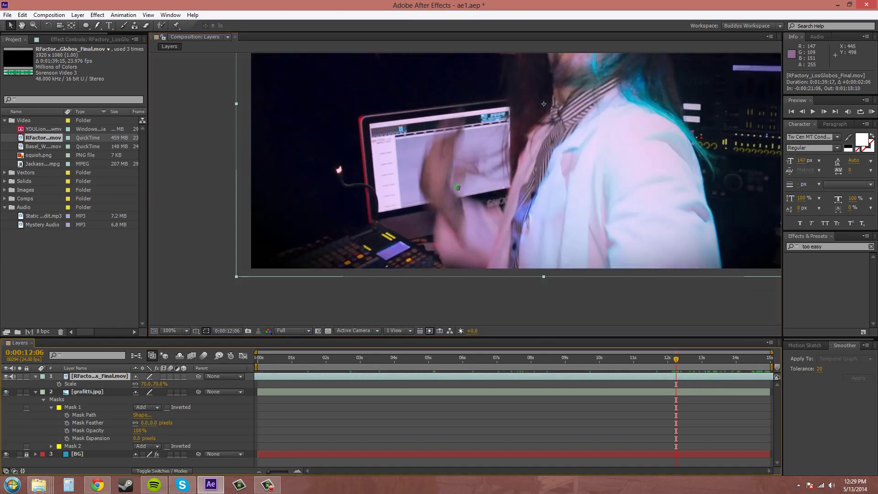
Draw a closed, curved ten-point Pen mask around the blurred hand in front of the laptop screen
scroll(451, 193, "up", 1)
left_click_drag(457, 187, 433, 177)
scroll(433, 191, "down", 1)
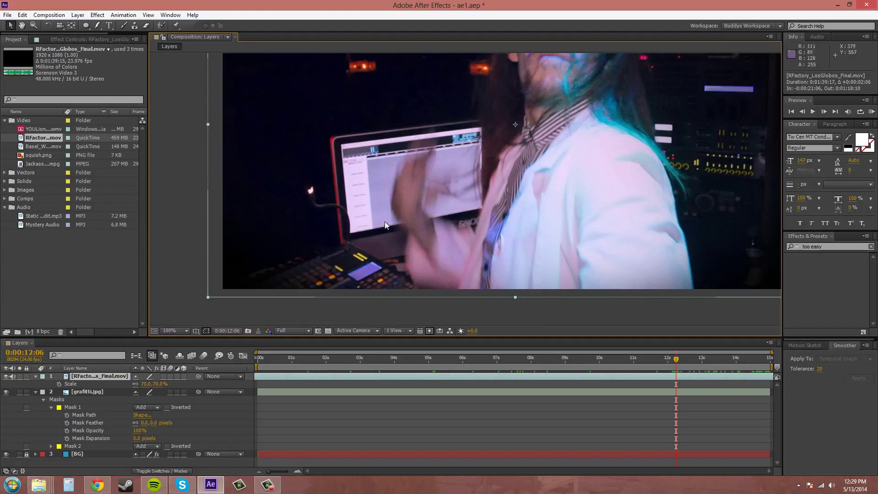
left_click_drag(95, 26, 130, 25)
scroll(410, 221, "up", 1)
left_click_drag(414, 220, 407, 197)
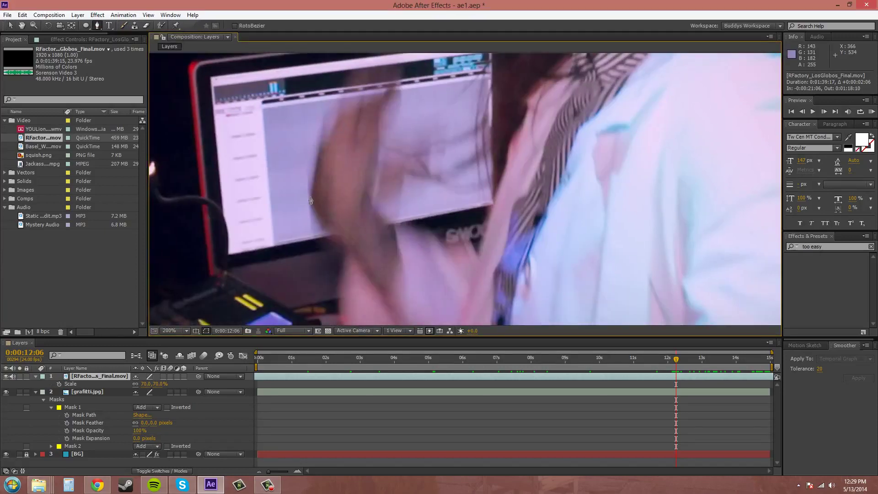
left_click_drag(310, 197, 310, 210)
left_click_drag(334, 238, 344, 246)
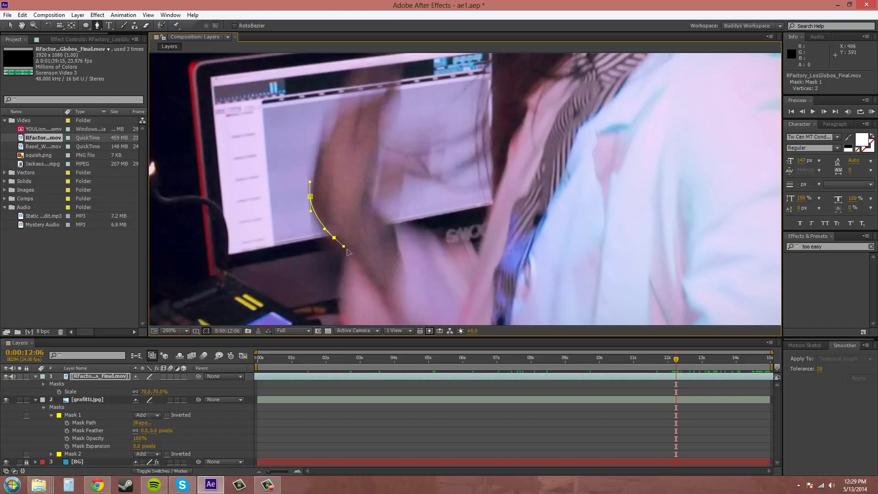
left_click_drag(377, 222, 374, 192)
left_click_drag(379, 160, 398, 133)
left_click_drag(354, 155, 337, 158)
left_click_drag(324, 192, 315, 193)
left_click_drag(306, 248, 306, 263)
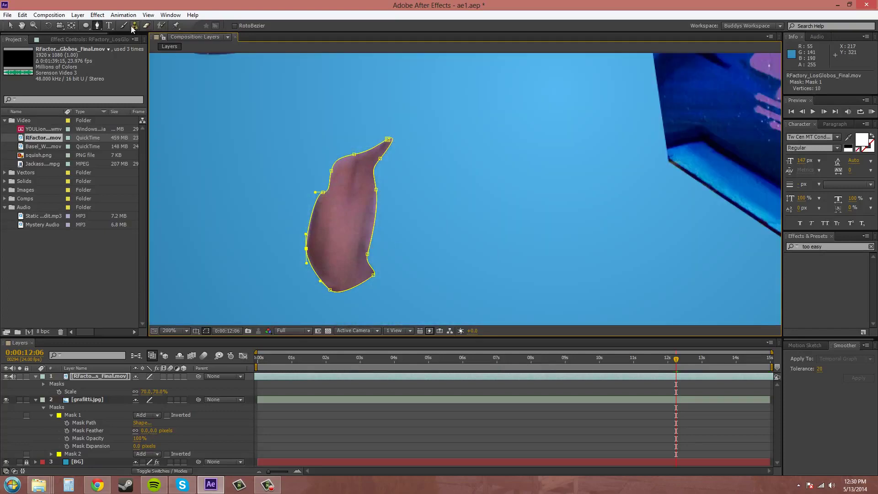
Feather the hand mask outward from its upper tip with the Mask Feather tool, and narrow the feather slightly
left_click(108, 26)
left_click_drag(101, 27, 132, 64)
left_click_drag(392, 141, 395, 127)
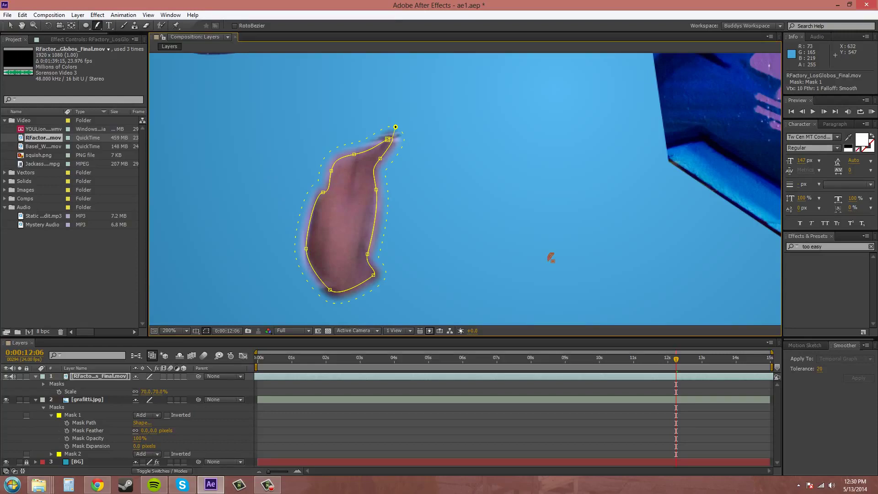
key("comma")
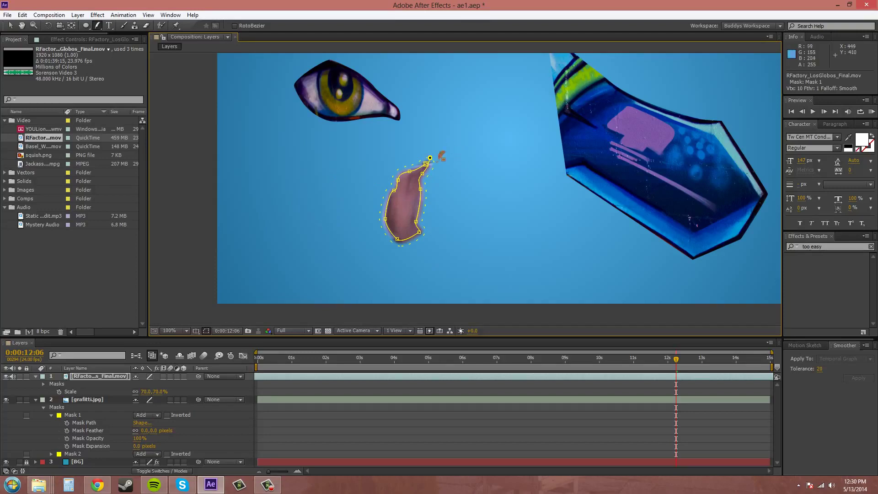
mouse_move(430, 158)
left_mouse_down()
mouse_move(437, 164)
mouse_move(417, 158)
mouse_move(435, 160)
mouse_move(427, 167)
mouse_move(433, 160)
left_mouse_up()
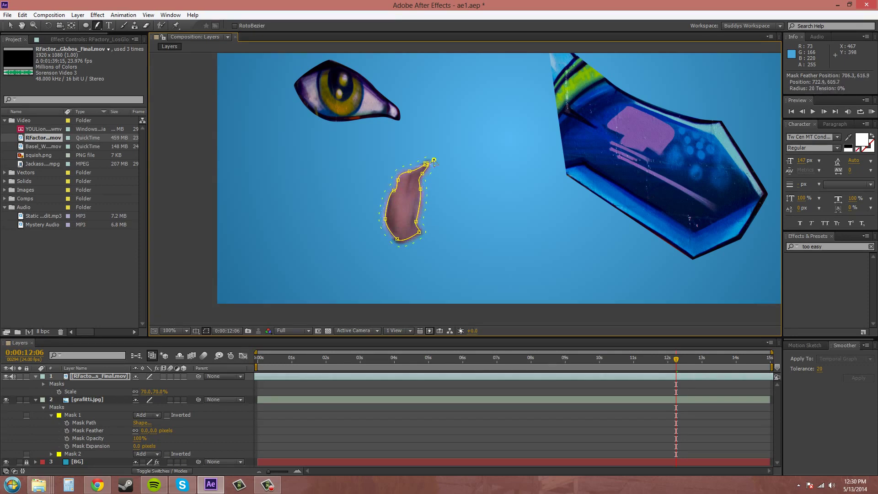
key("ctrl+z")
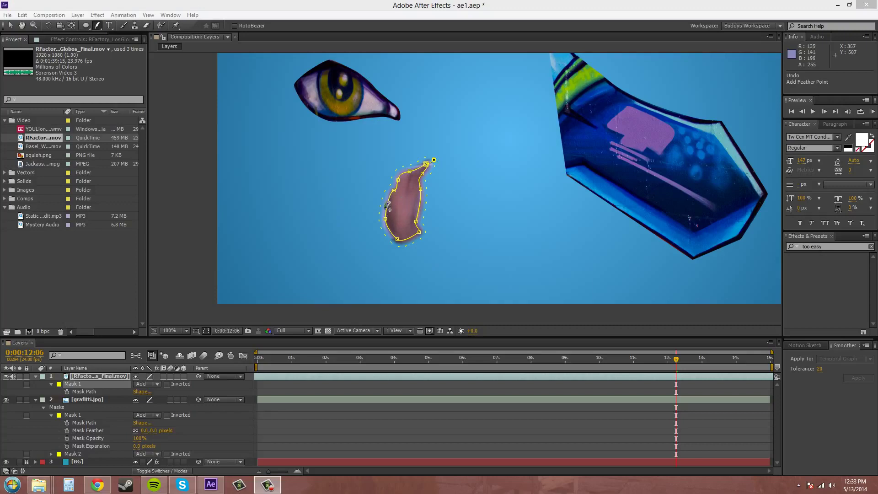
Add a second feather point on the outer edge of the hand mask's lower part and adjust the tip's feather point
left_click_drag(387, 218, 364, 231)
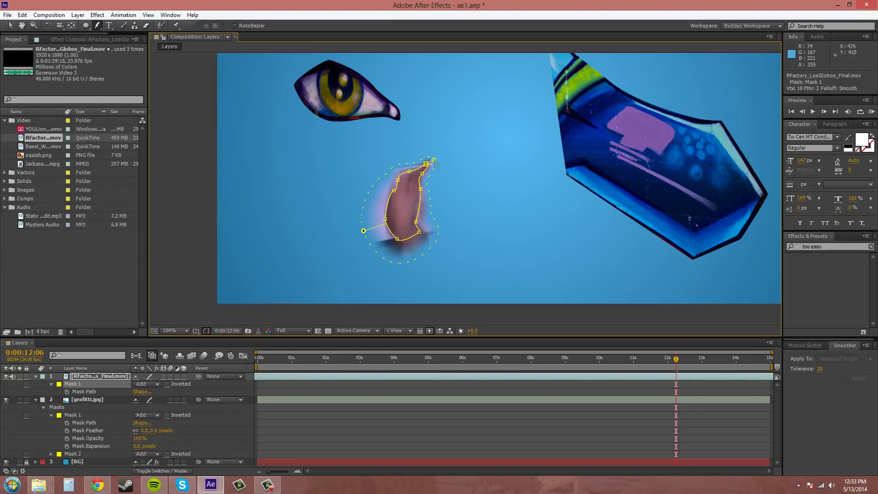
mouse_move(433, 160)
left_mouse_down()
mouse_move(443, 150)
mouse_move(430, 162)
left_mouse_up()
key("ctrl+z")
key("ctrl+z")
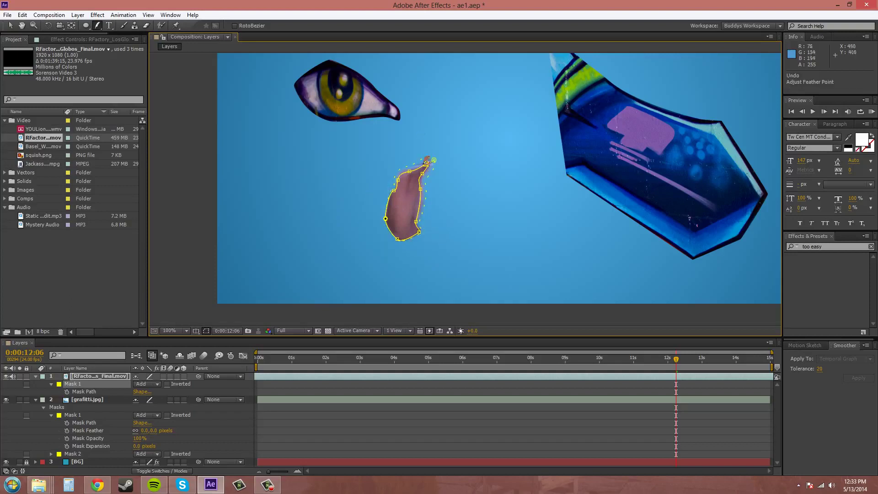
left_click_drag(434, 160, 431, 155)
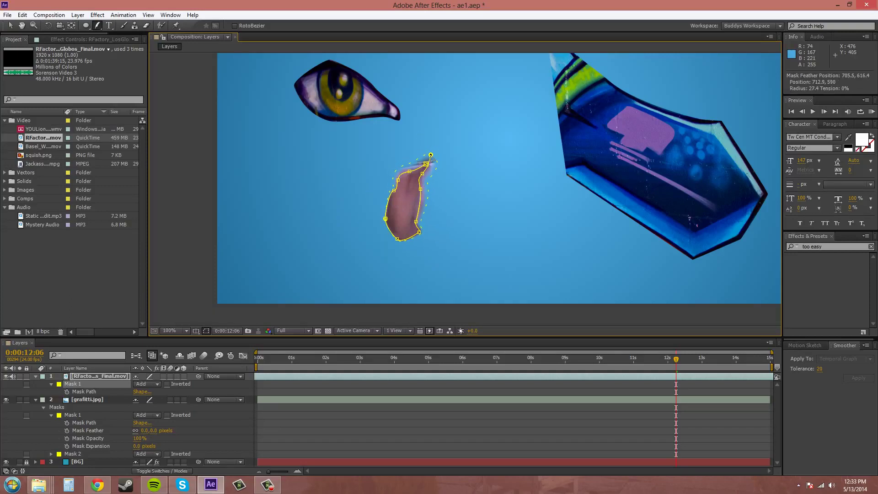
Set the hand mask's mode to None and pull feather points outward on its lower outer edge and near its upper edge
left_click(145, 384)
left_click(142, 392)
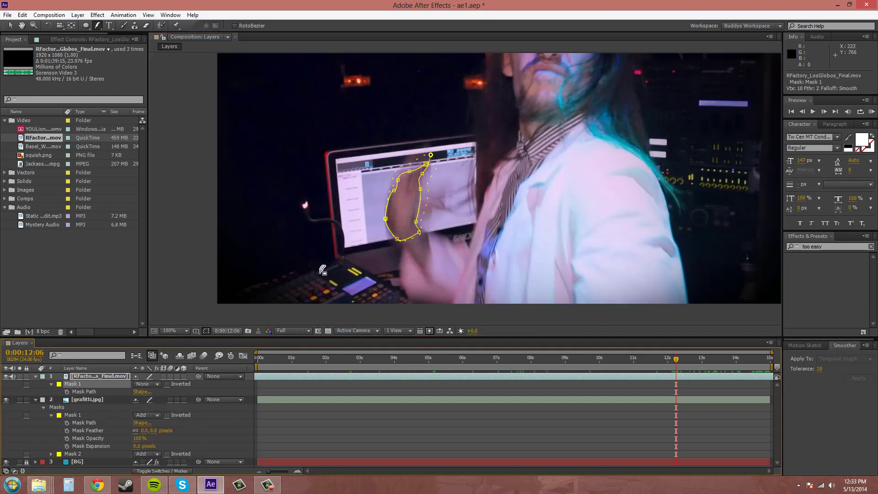
scroll(457, 196, "up", 1)
left_click_drag(433, 209, 492, 221)
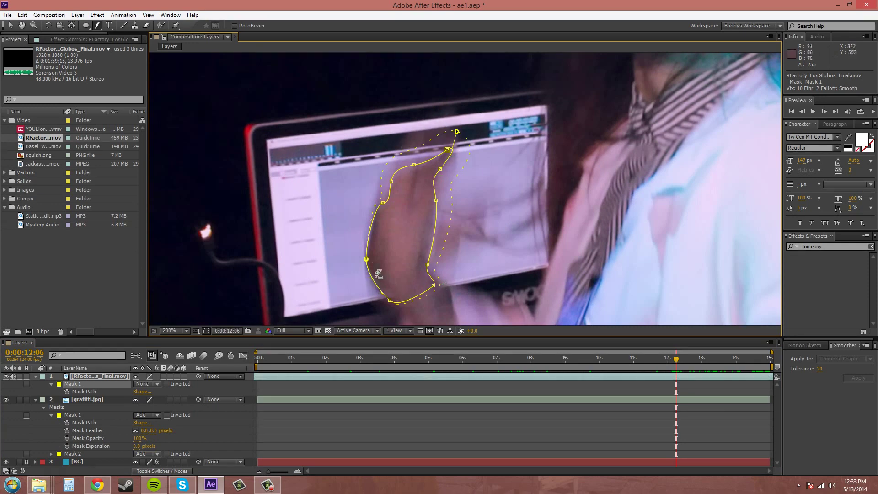
left_click_drag(368, 264, 360, 268)
left_click_drag(416, 165, 422, 139)
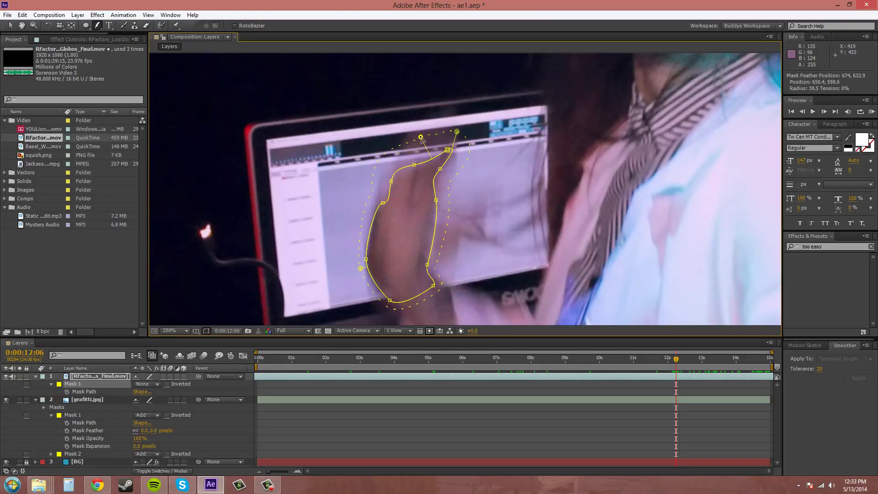
Pull a new feather point outward on the hand mask's upper left edge and adjust the feather points around its tip
left_click_drag(392, 179, 382, 176)
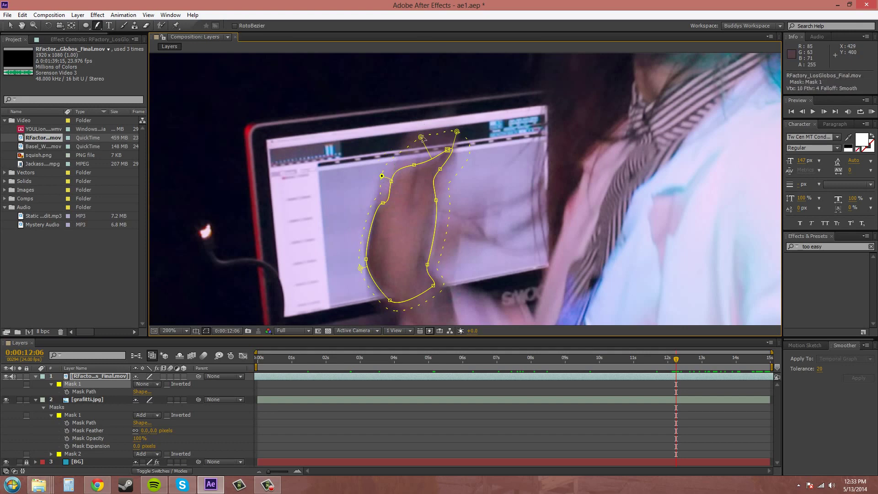
left_click_drag(422, 138, 448, 126)
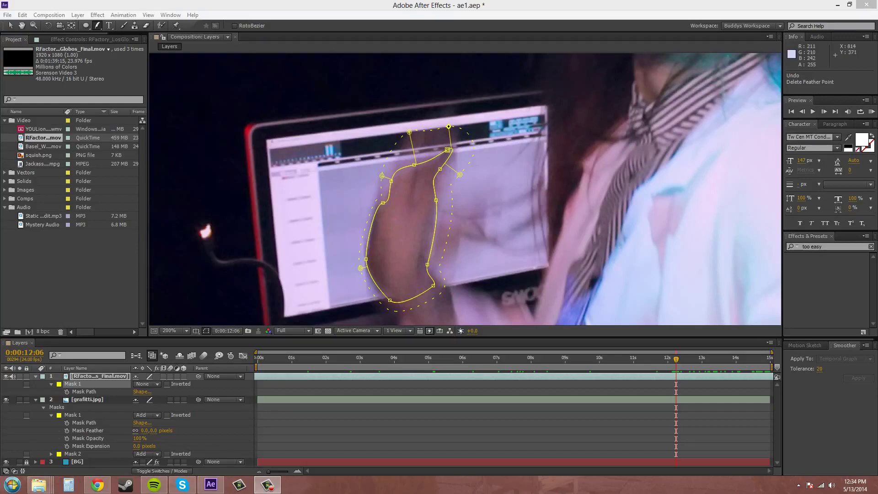
Switch to Chrome, review Adobe's variable-width mask feathering help from creating to deleting feather points, and return to After Effects
key("alt+Tab")
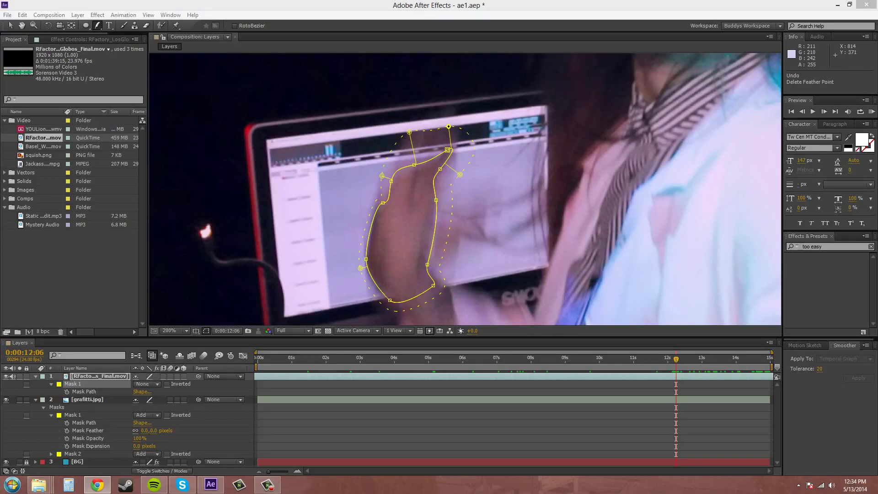
left_click_drag(877, 81, 340, 63)
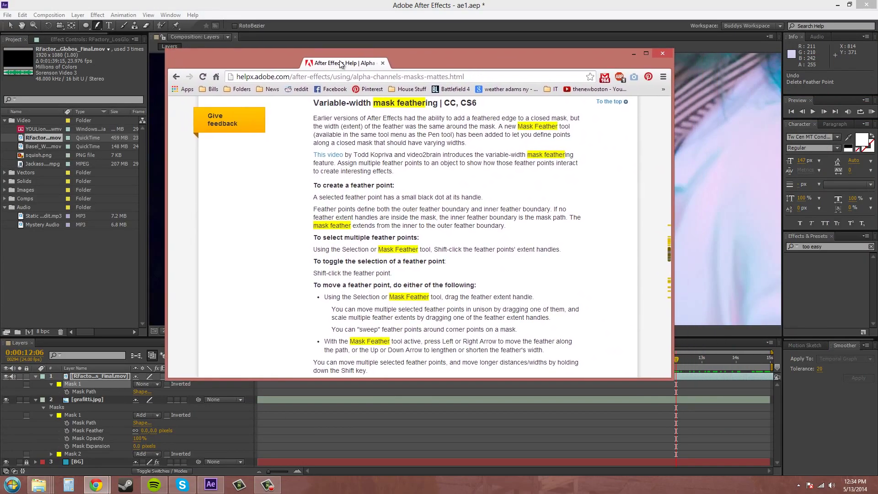
double_click(407, 59)
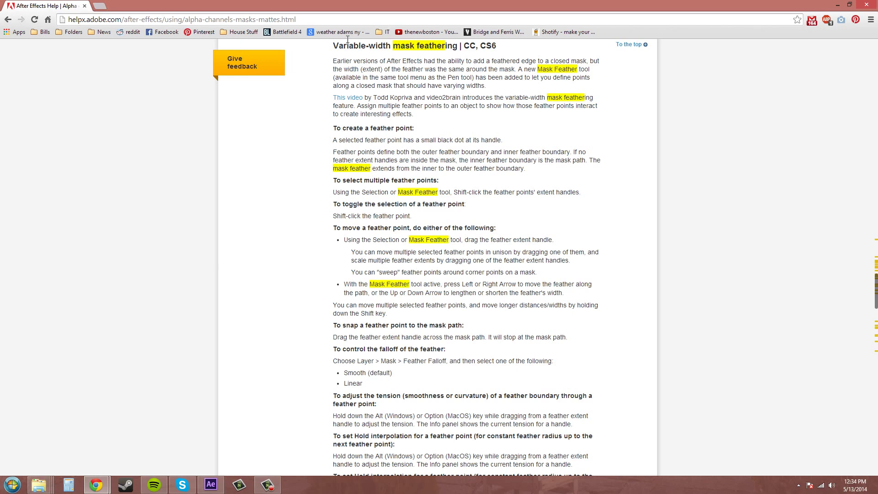
scroll(488, 192, "down", 1)
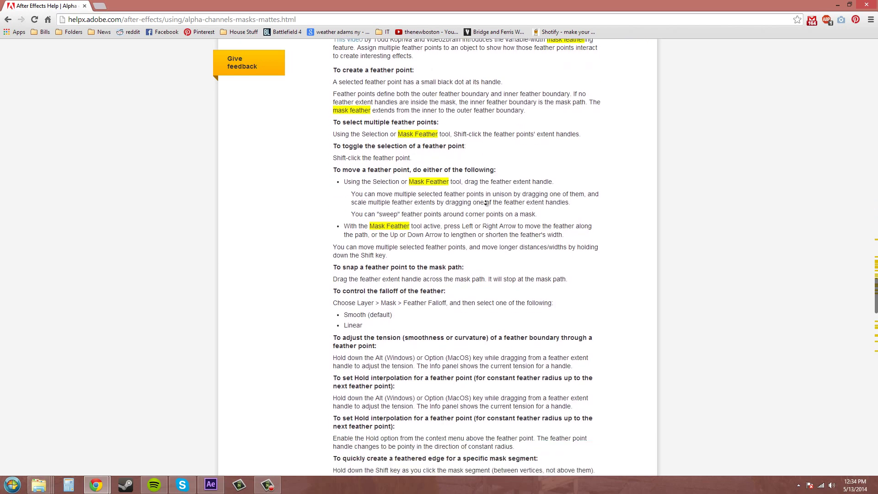
scroll(487, 203, "down", 1)
scroll(532, 333, "up", 2)
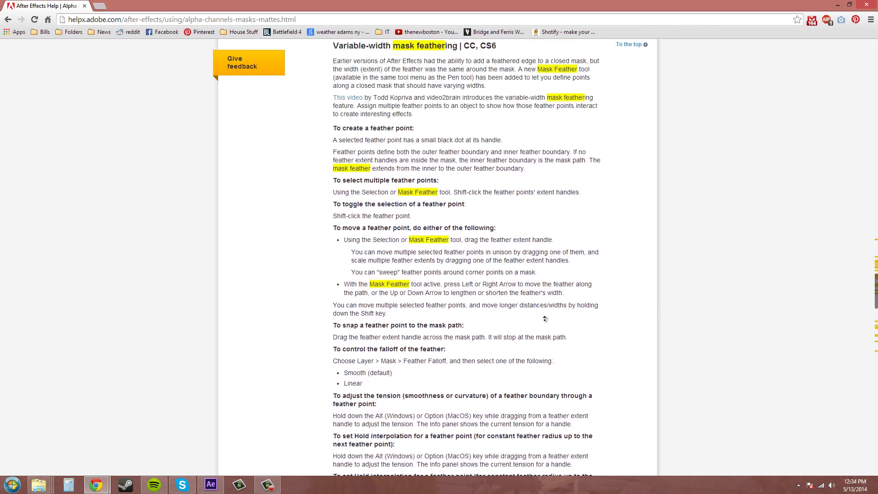
scroll(539, 284, "down", 2)
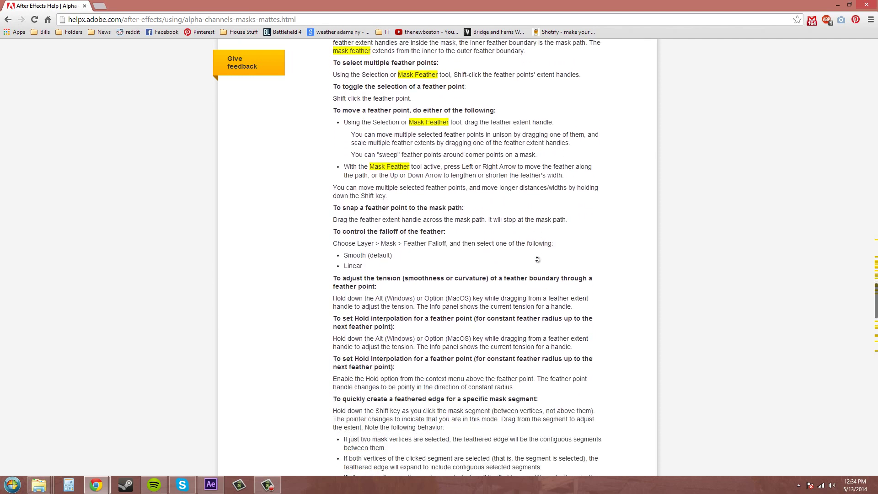
scroll(613, 268, "down", 3)
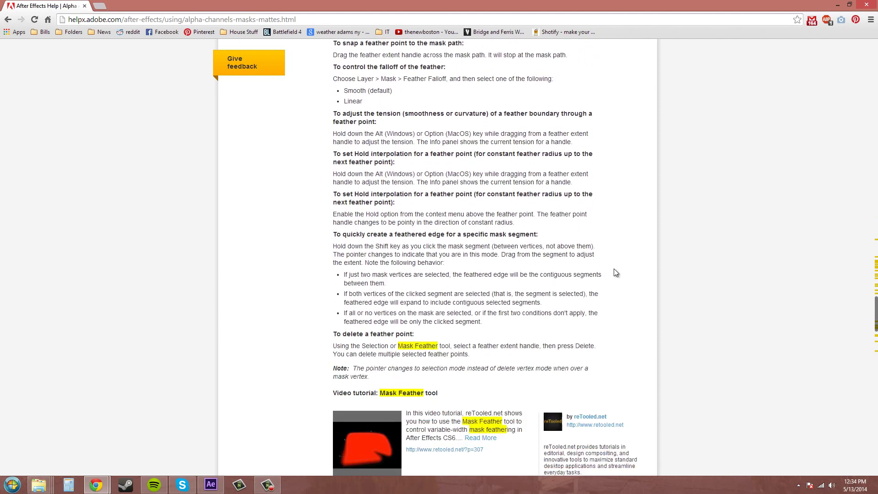
scroll(613, 269, "down", 1)
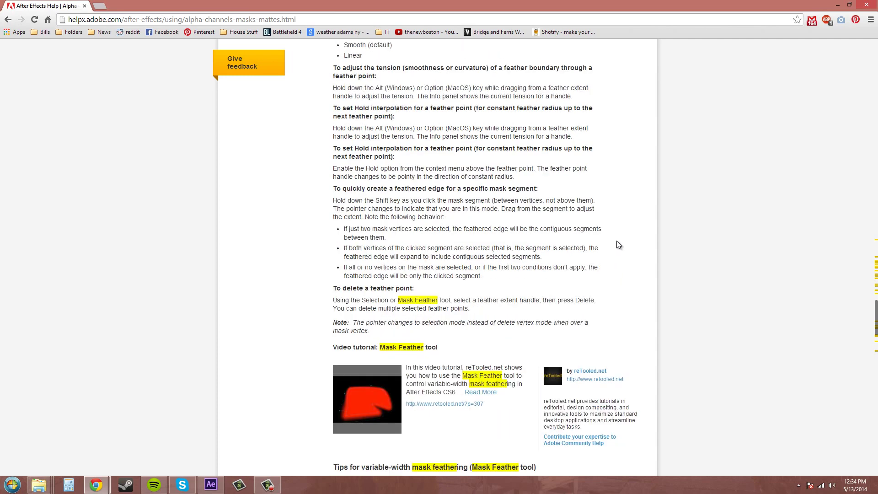
left_click(837, 4)
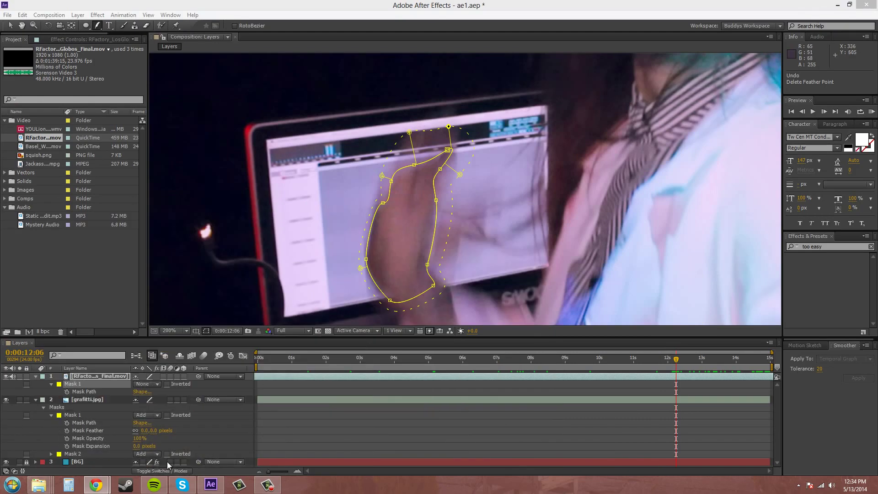